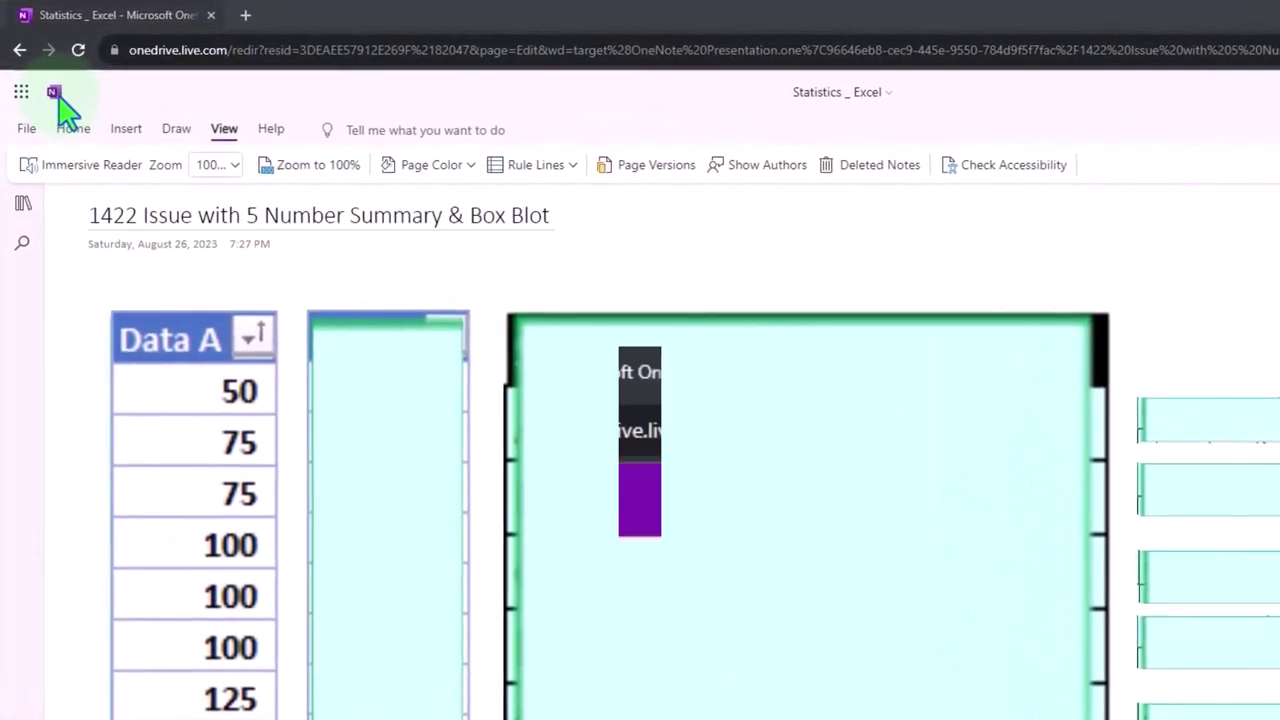
Step: Open the 1000 Introduction page in OneNote and Excel Transcripts in Immersive Reader
click(22, 205)
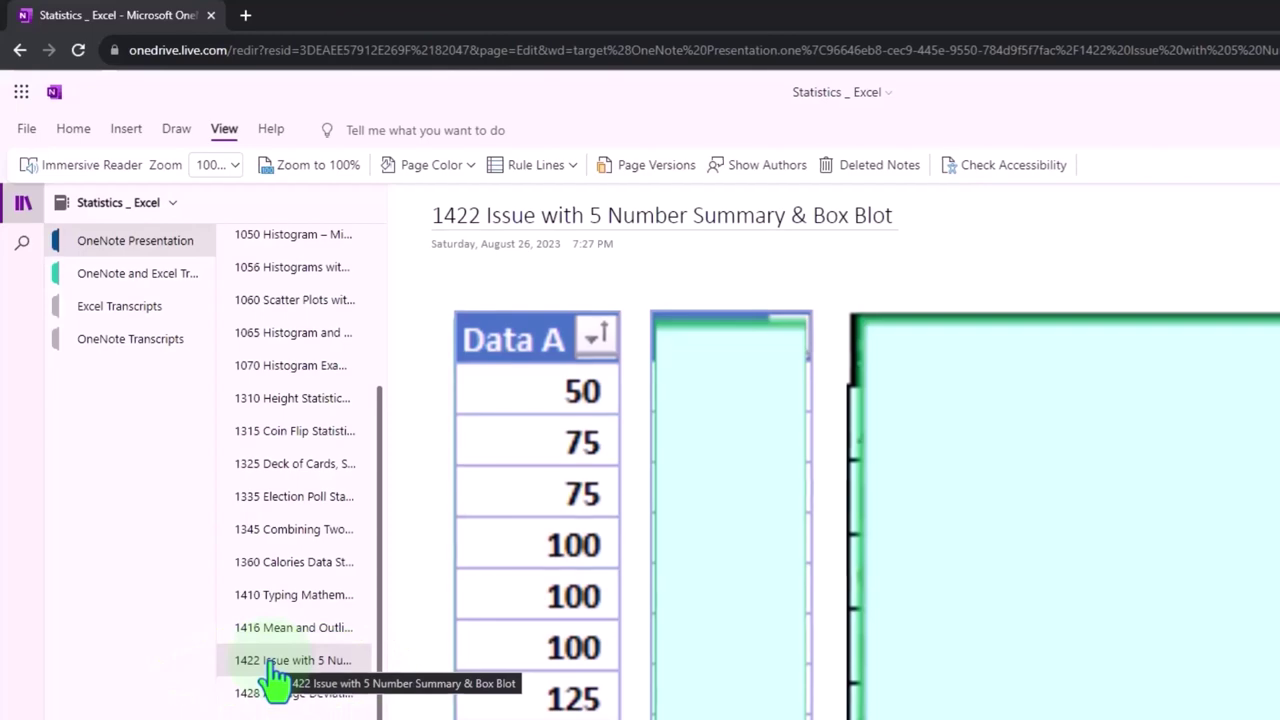
click(110, 273)
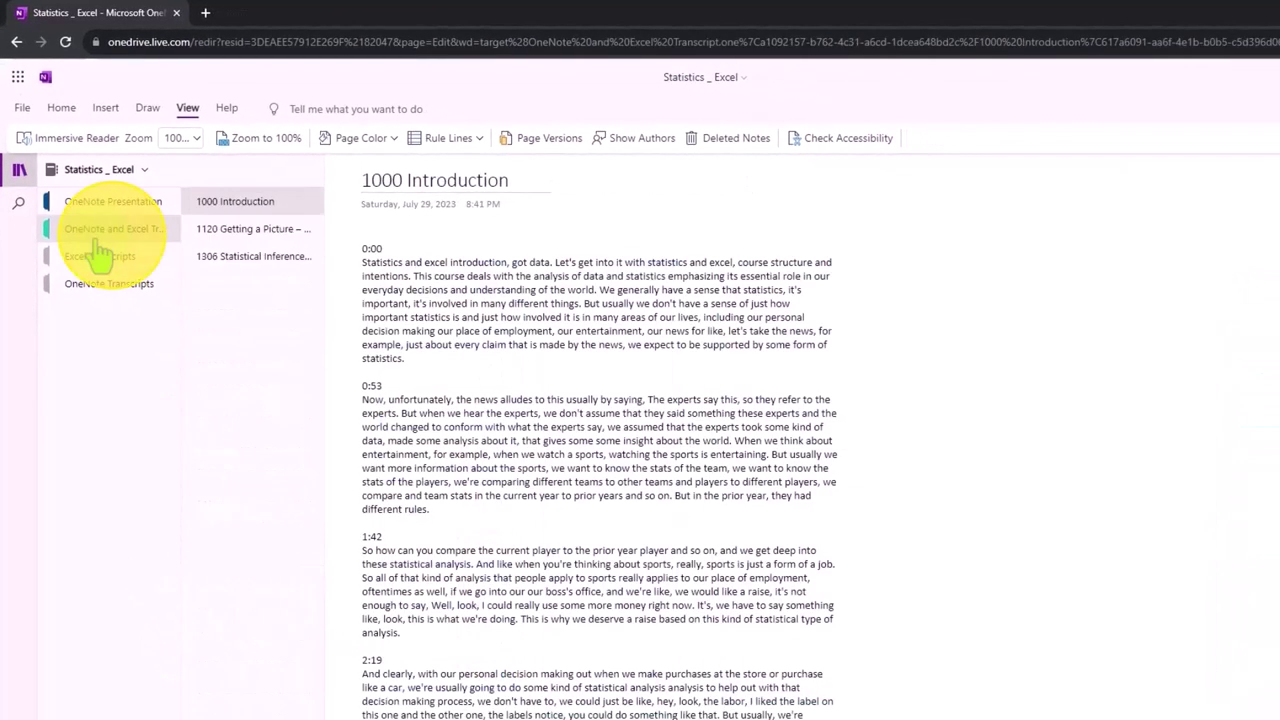
click(90, 138)
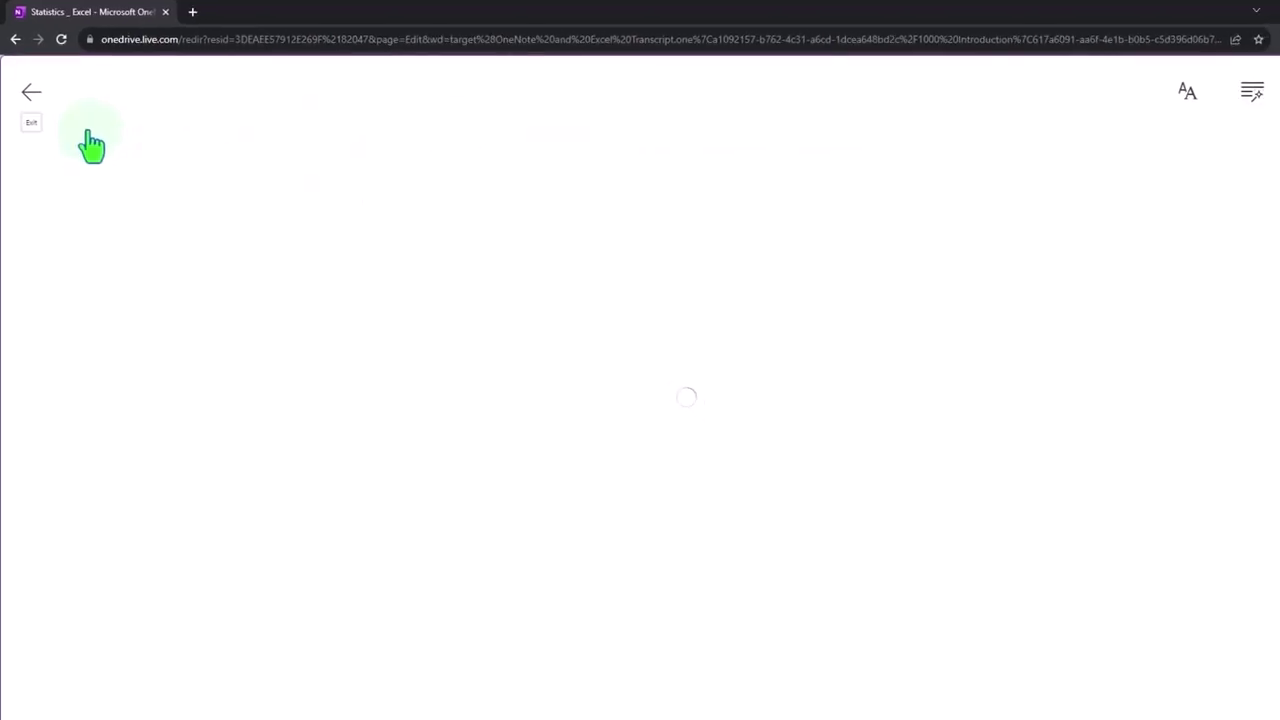
Step: Turn on Document translation into Spanish (Mexico) and read through the translated transcript
click(1240, 88)
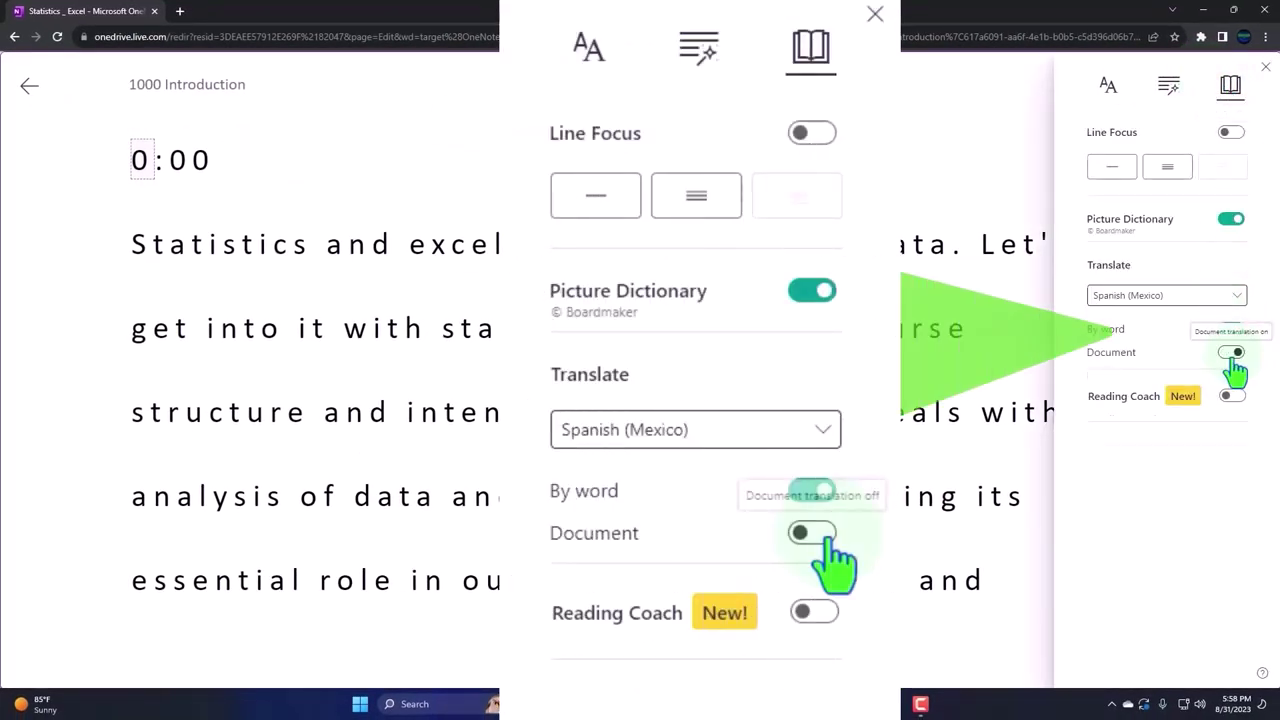
click(1231, 353)
scroll(918, 418, down, 3)
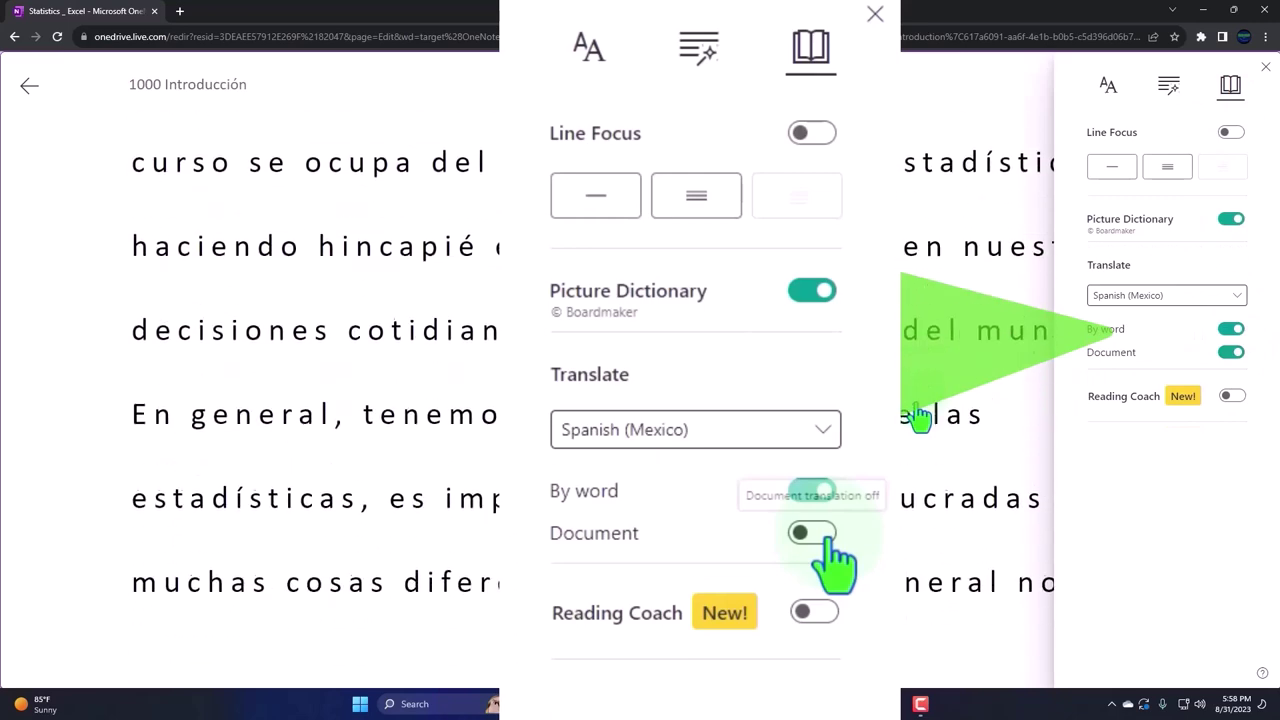
scroll(918, 418, down, 5)
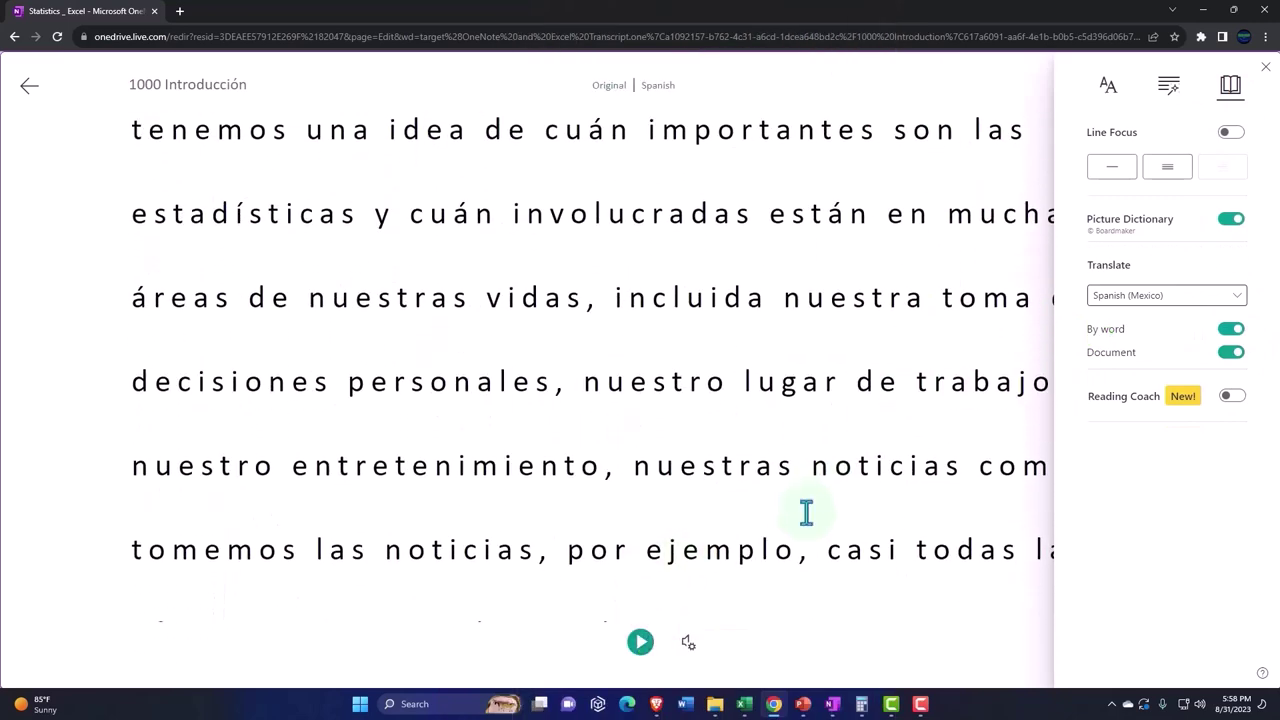
scroll(806, 514, down, 8)
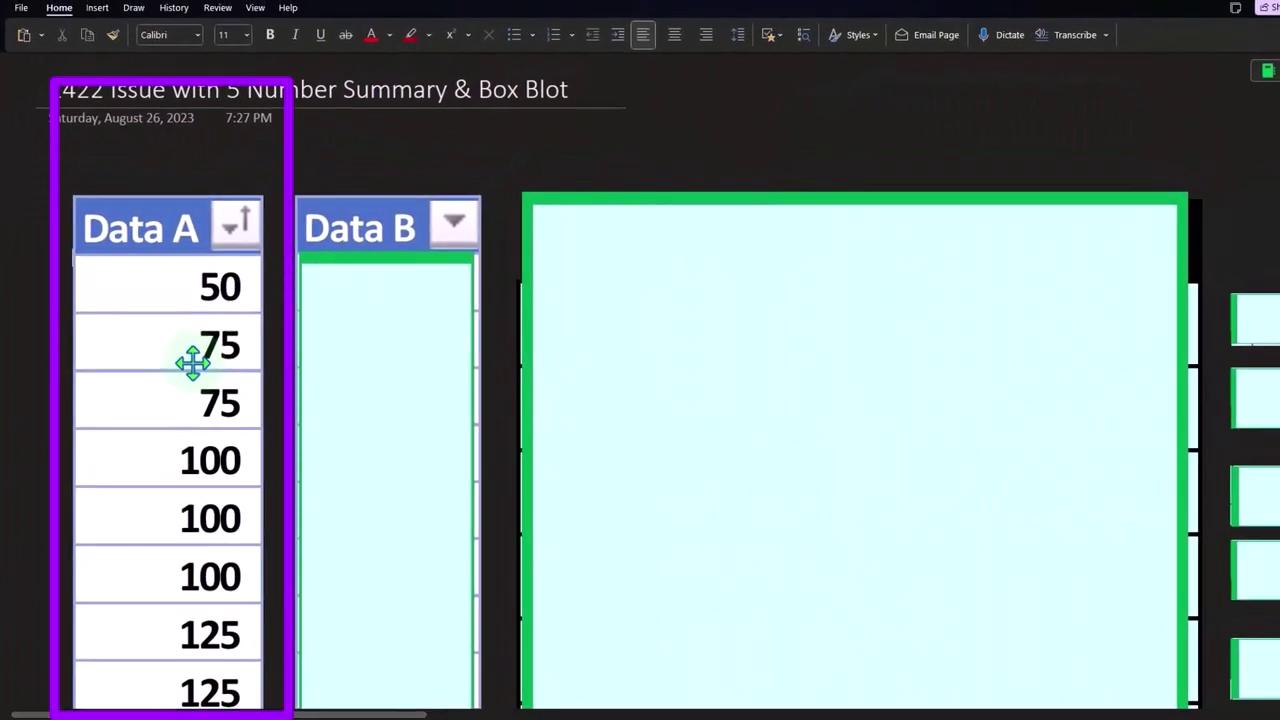
Step: Enter 50, 75, 75, 75, 75, 125, 125, 125, 125, 150 into the Data B table
scroll(192, 362, down, 2)
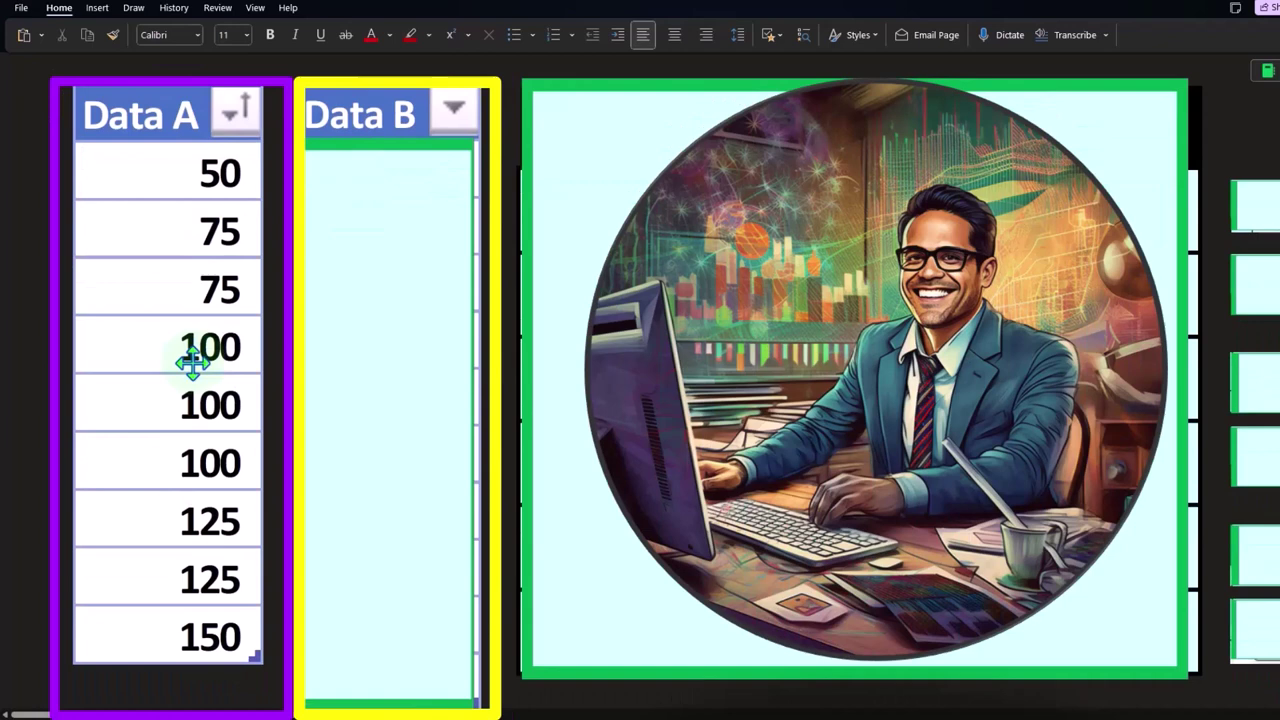
click(352, 290)
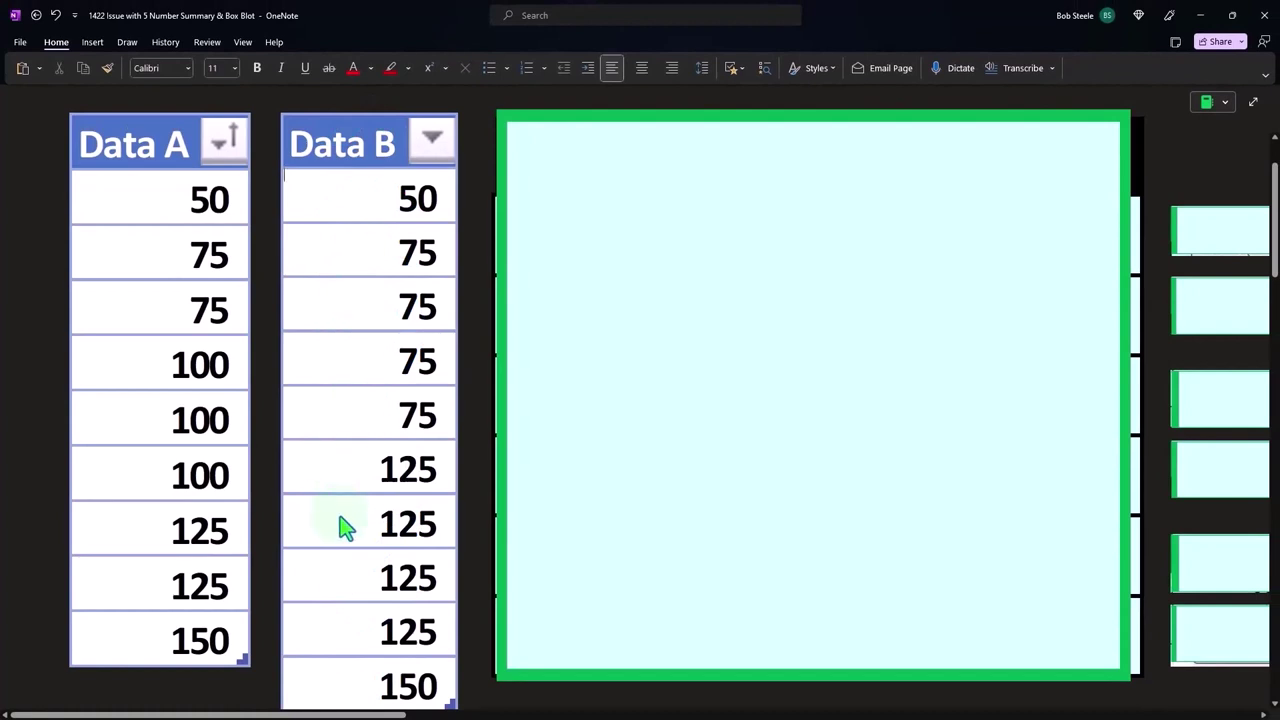
scroll(340, 525, down, 2)
scroll(340, 525, up, 2)
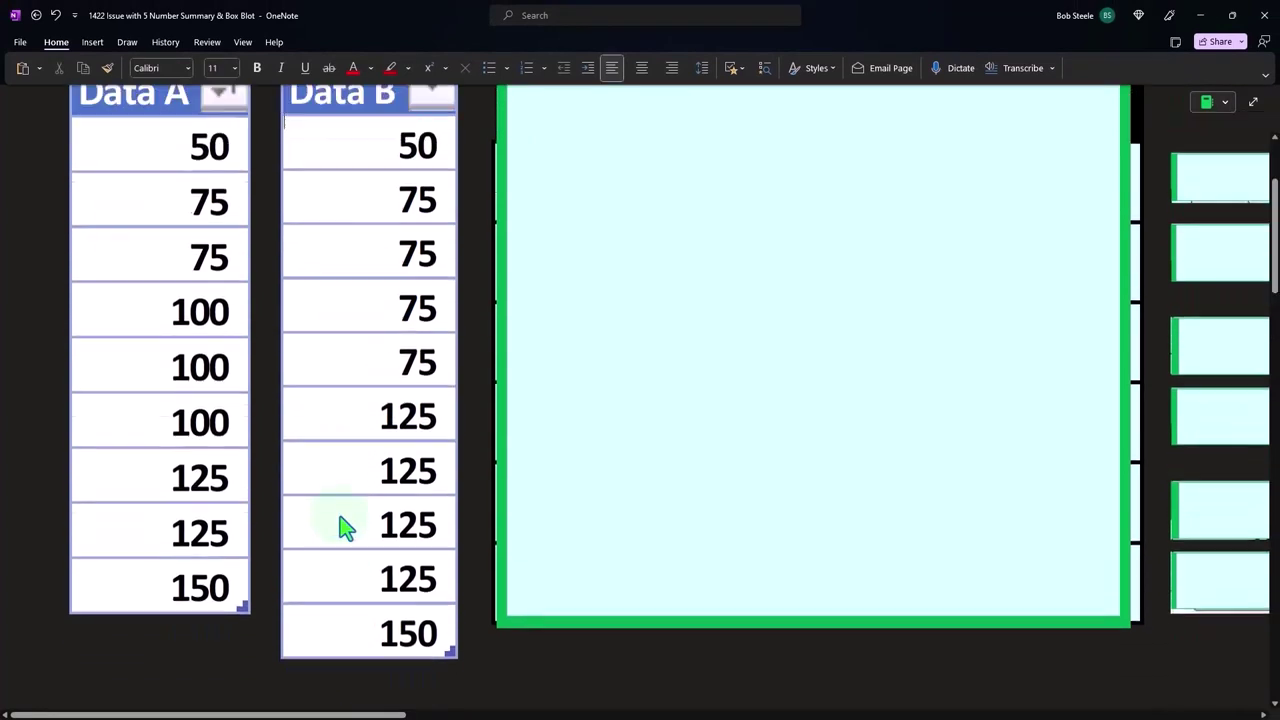
Step: Shrink the cover box to expose the States A table and show the AVERAGE formula for 100
click(808, 160)
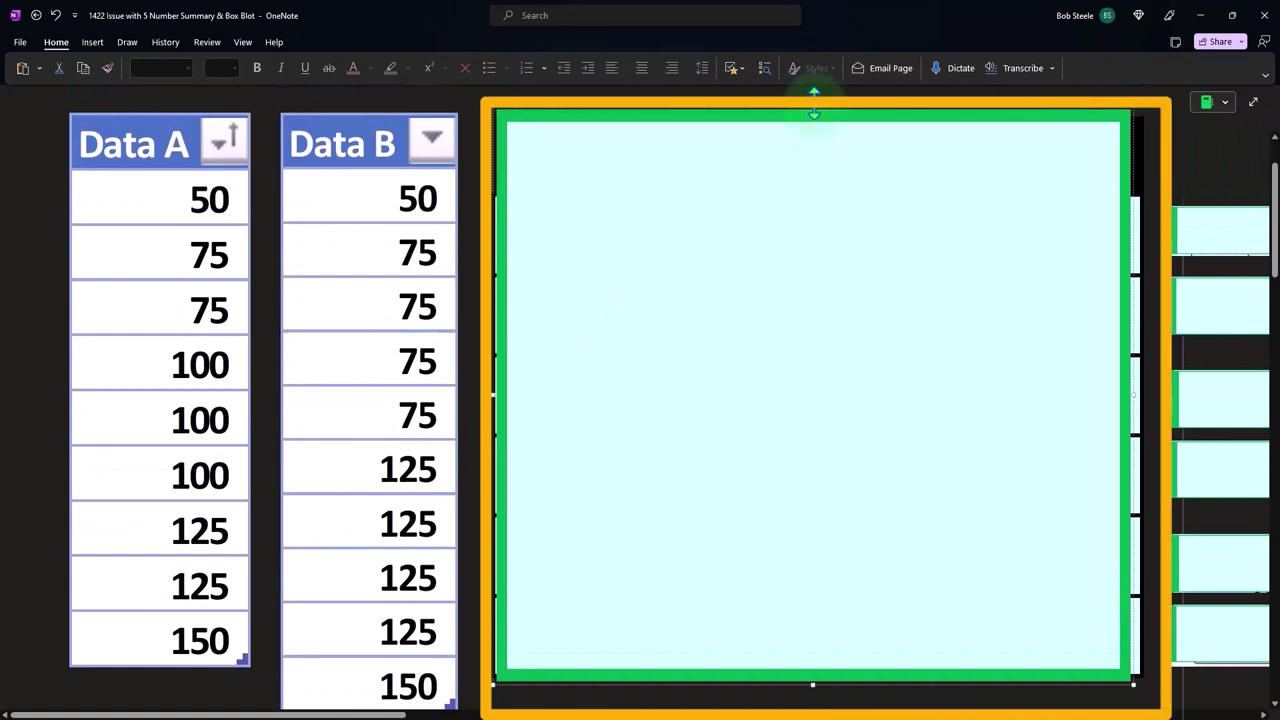
drag(811, 116, 811, 280)
scroll(614, 340, down, 2)
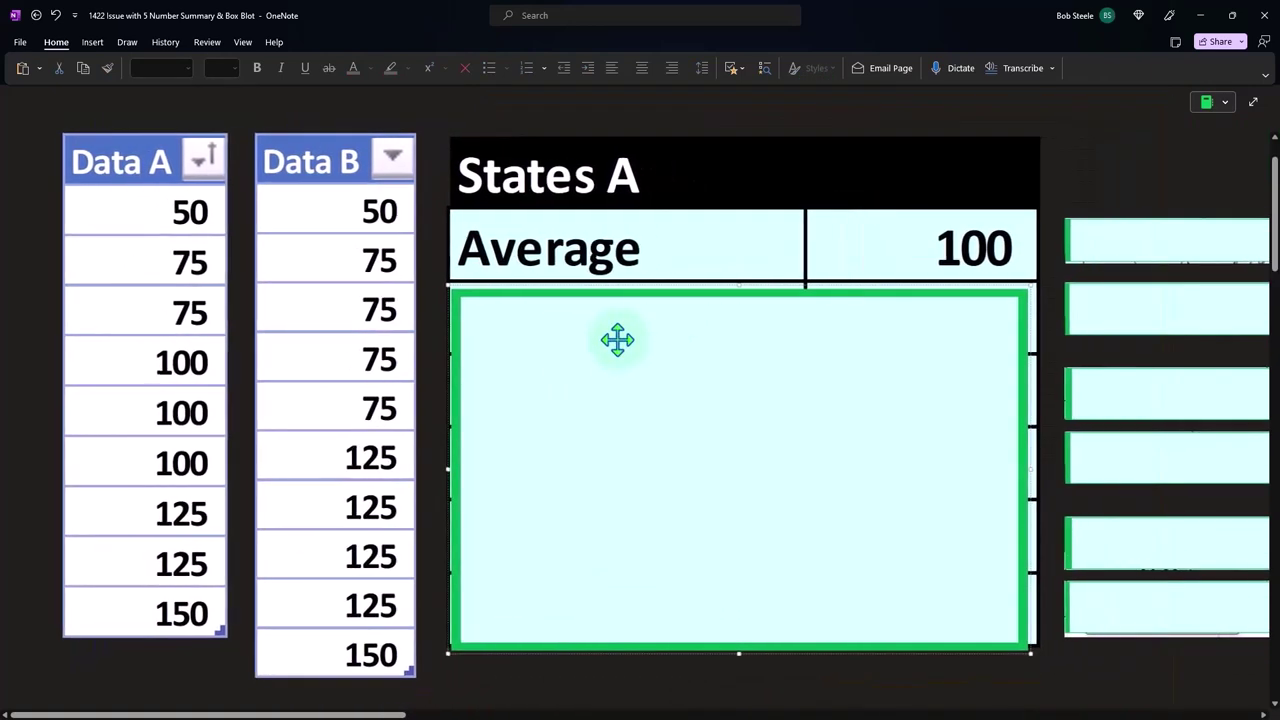
scroll(614, 340, down, 2)
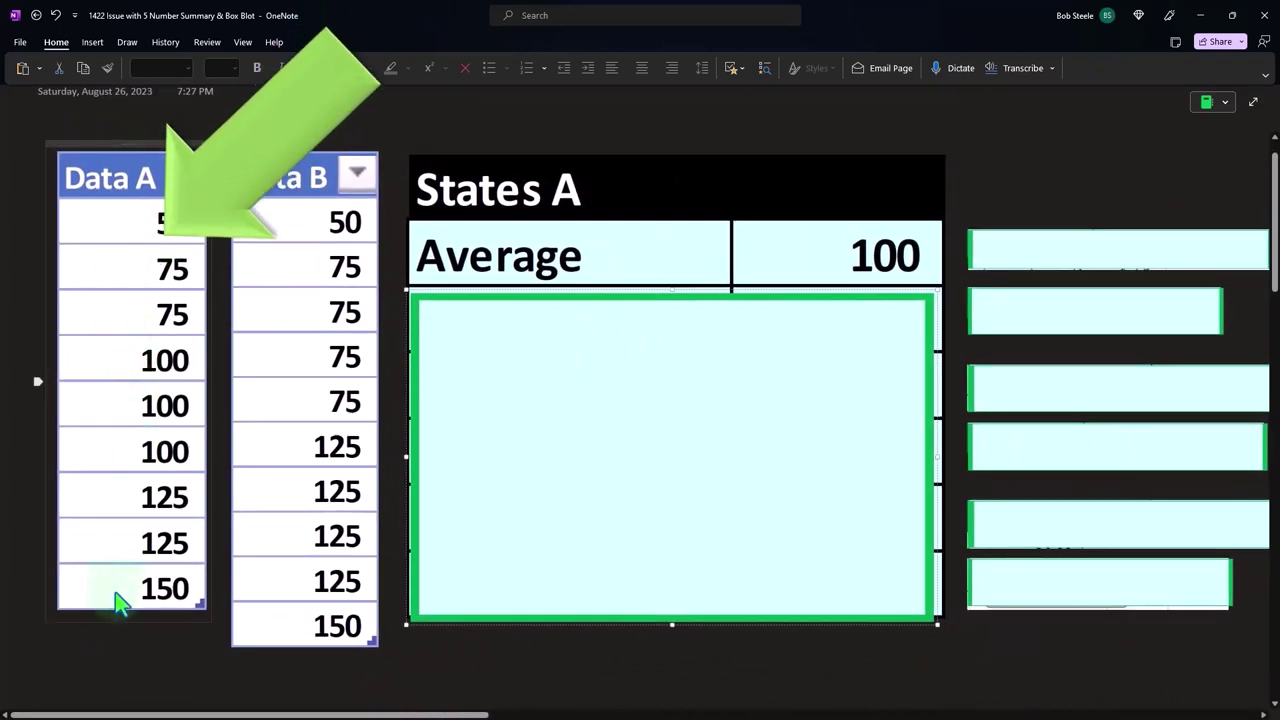
double_click(1055, 260)
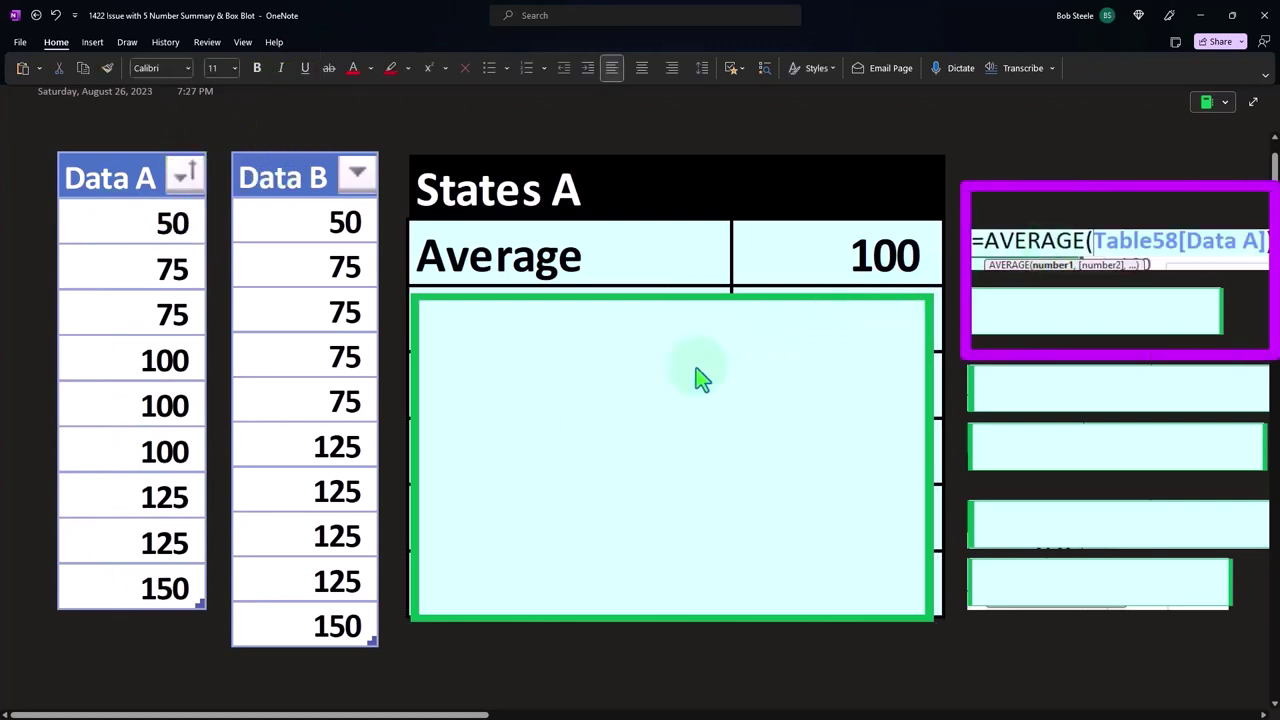
Step: Reveal the Min row of 50 with its MIN formula, then the Q1 row of 75
drag(674, 292, 673, 347)
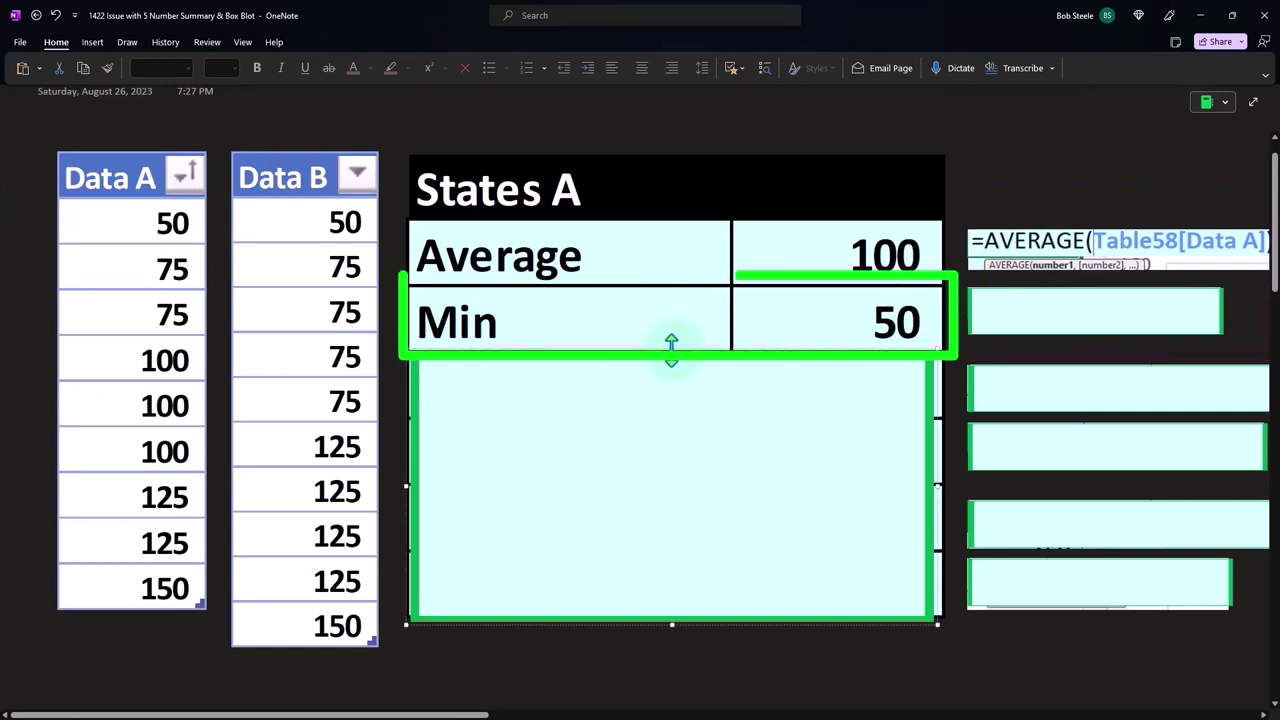
click(176, 232)
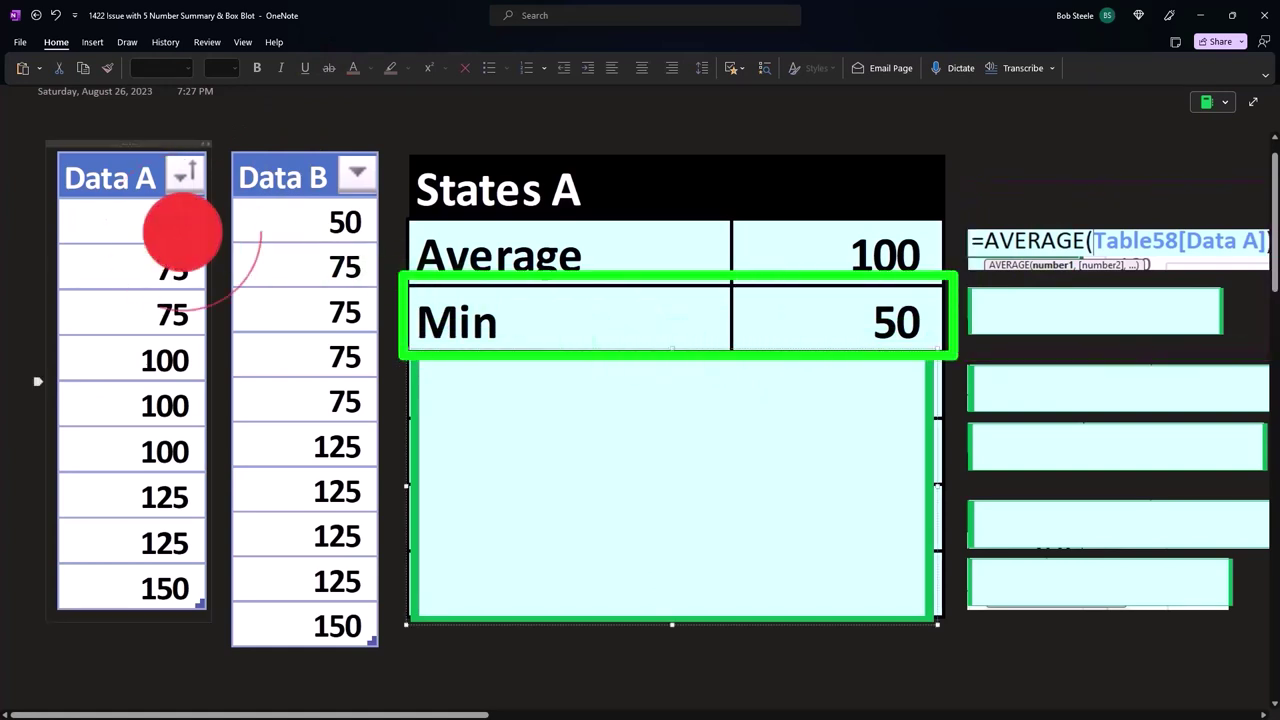
click(1045, 315)
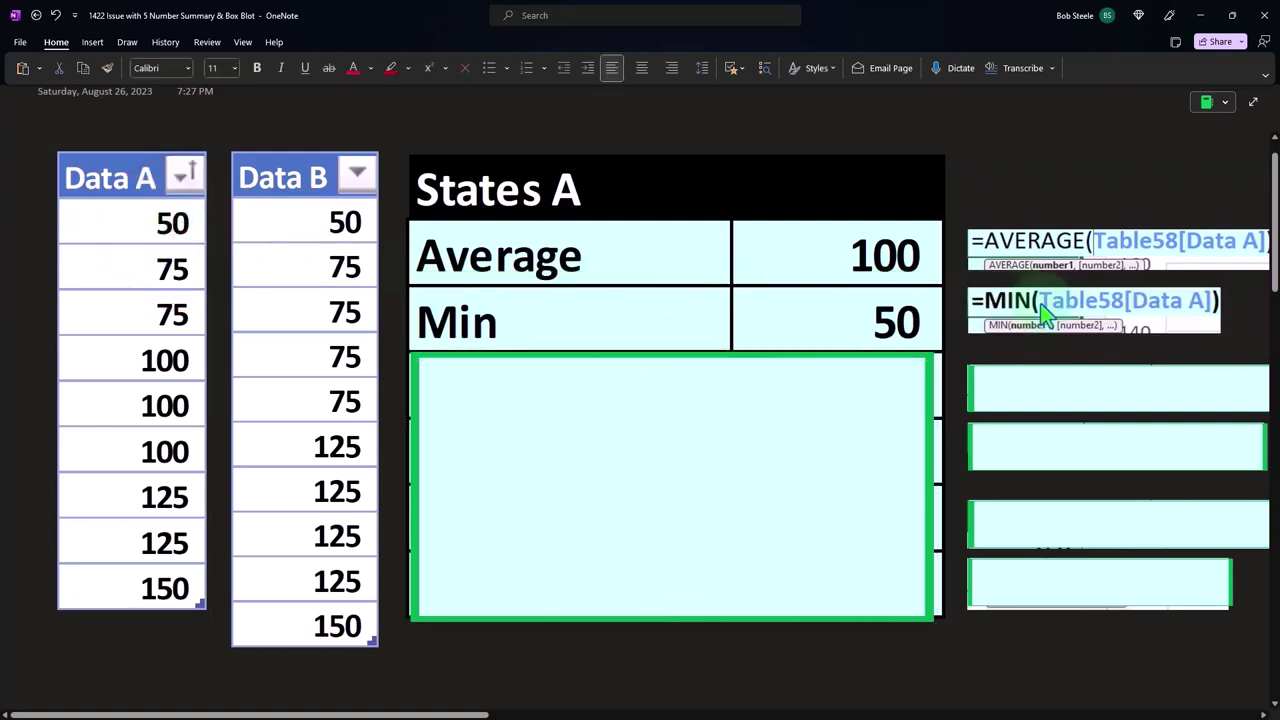
click(758, 423)
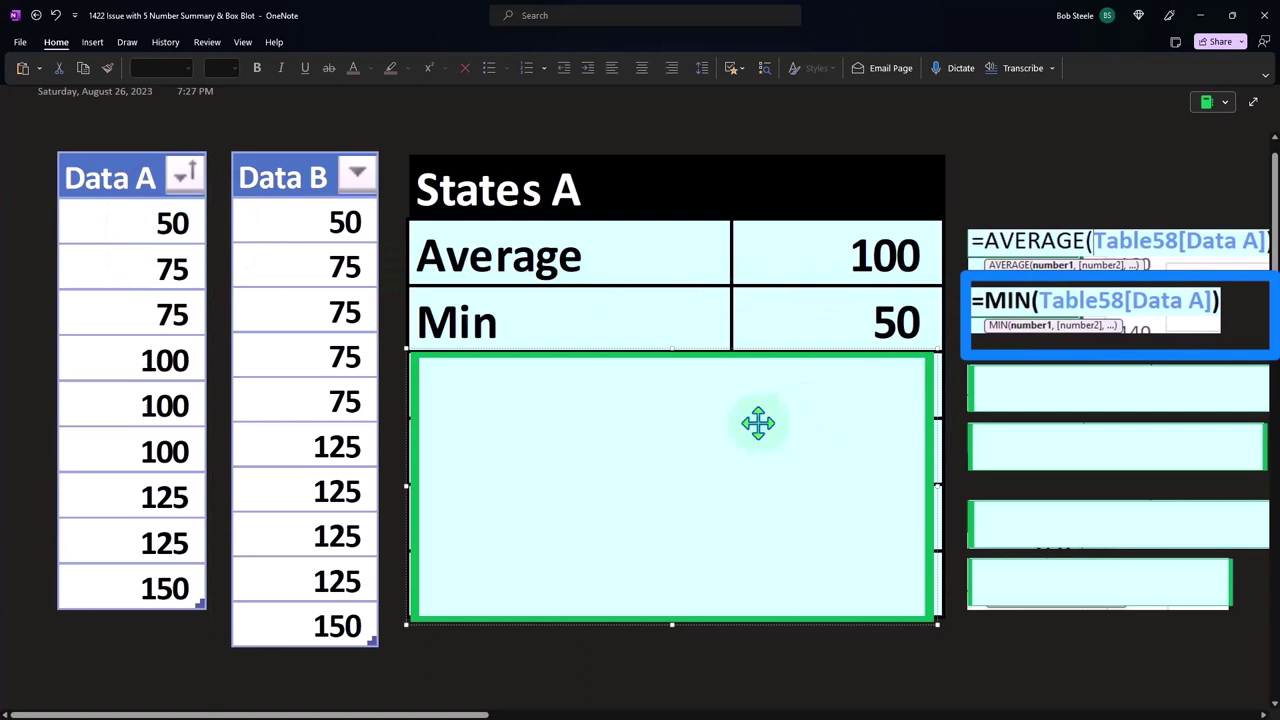
drag(672, 360, 671, 420)
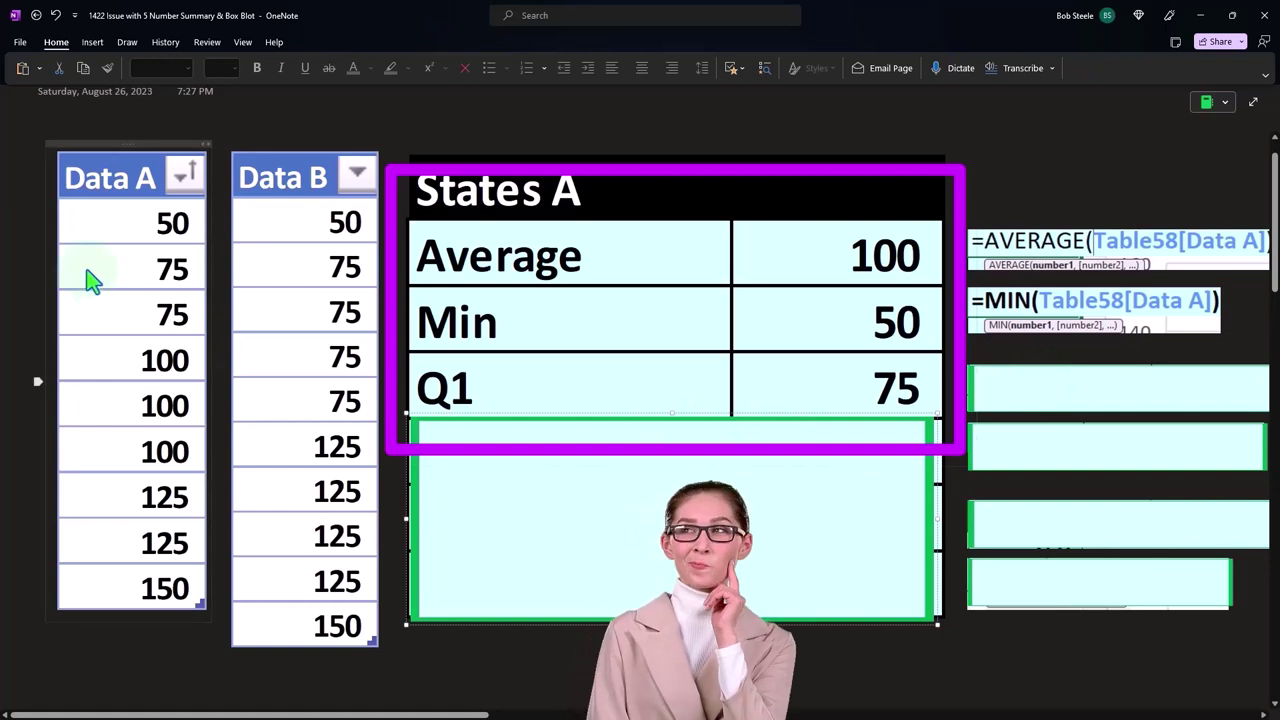
Step: Delete the small cover to reveal the Q1 QUARTILE.EXC formula
click(68, 245)
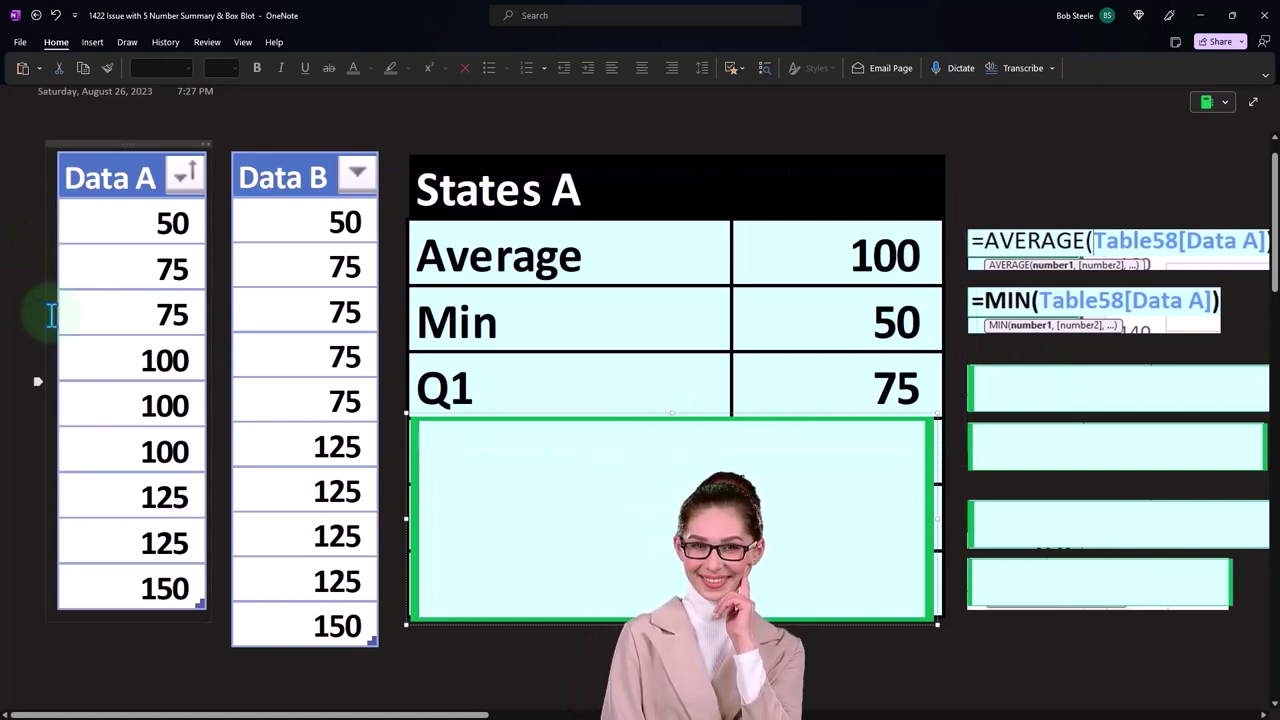
click(1052, 384)
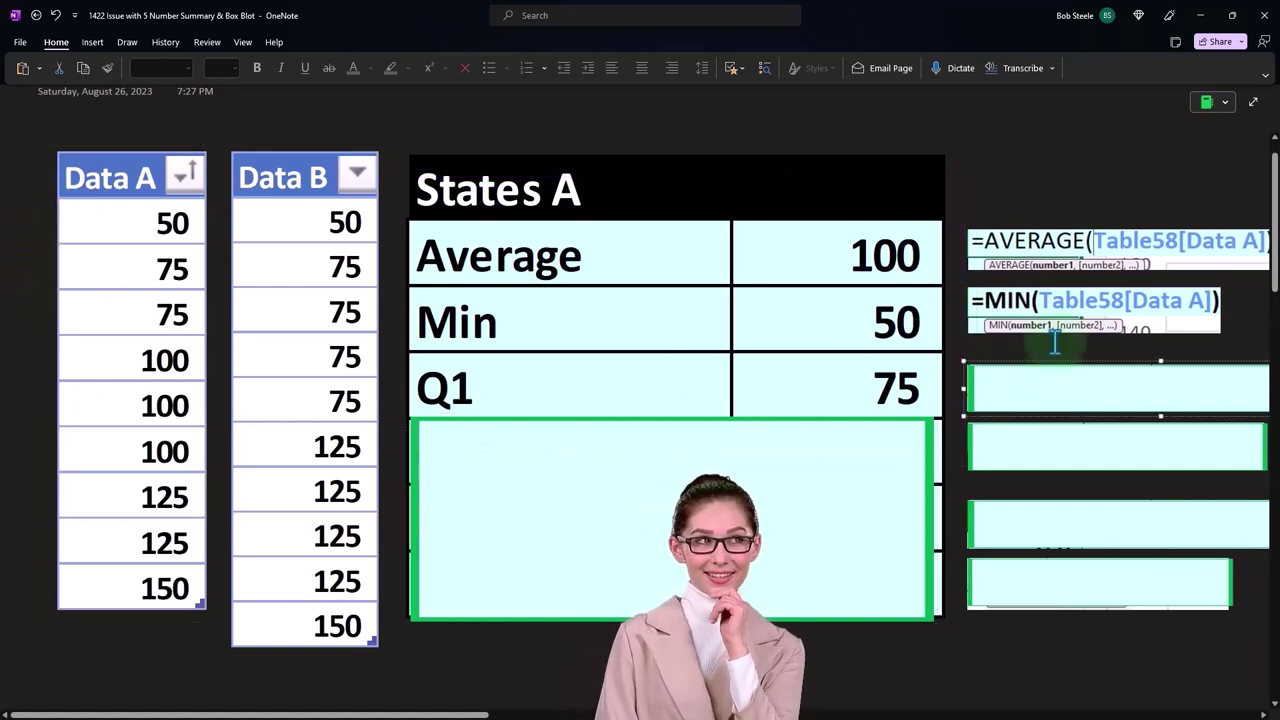
key(Delete)
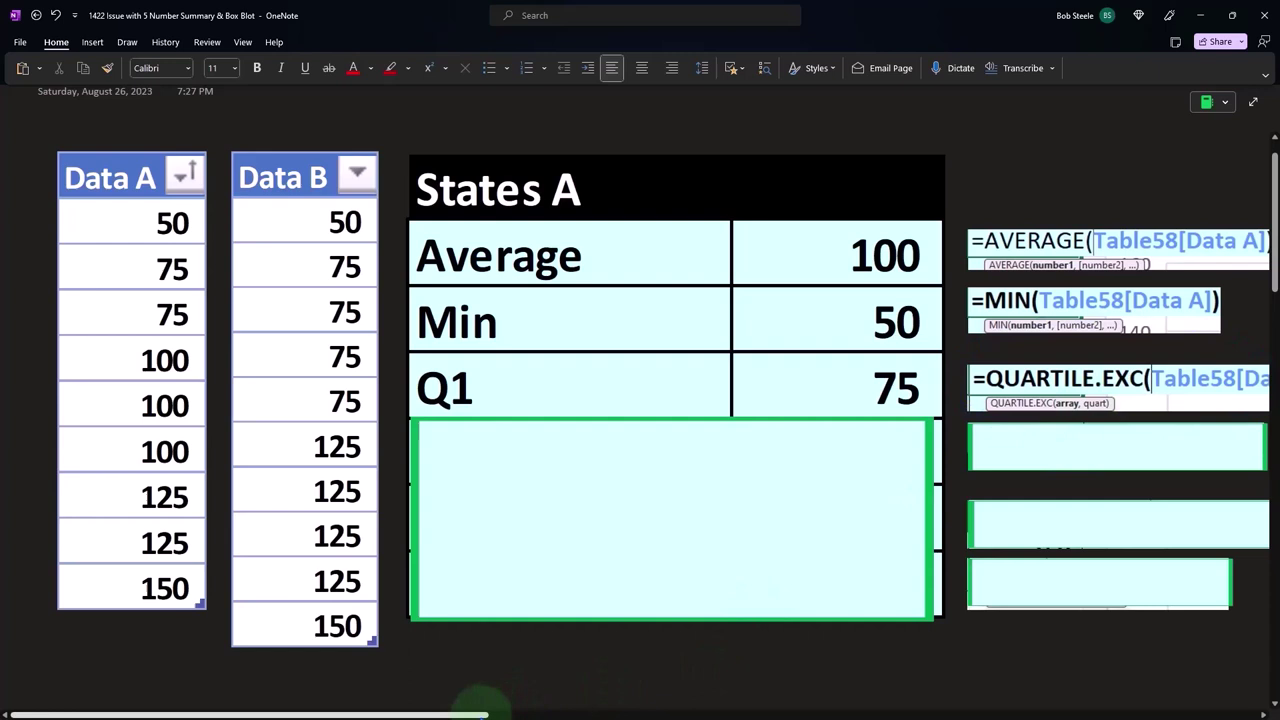
drag(470, 713, 400, 713)
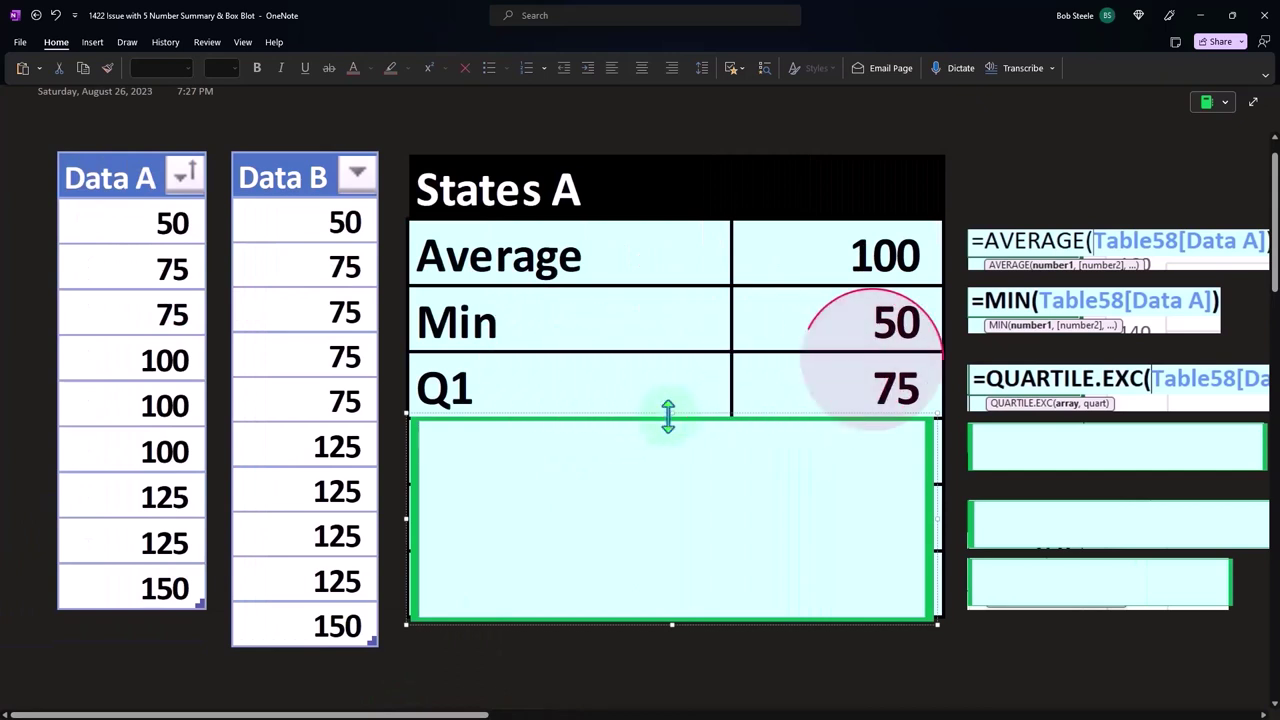
Step: Shrink the cyan cover to show the Median Q2 row of 100 and the Q3 row of 125
drag(674, 465, 675, 480)
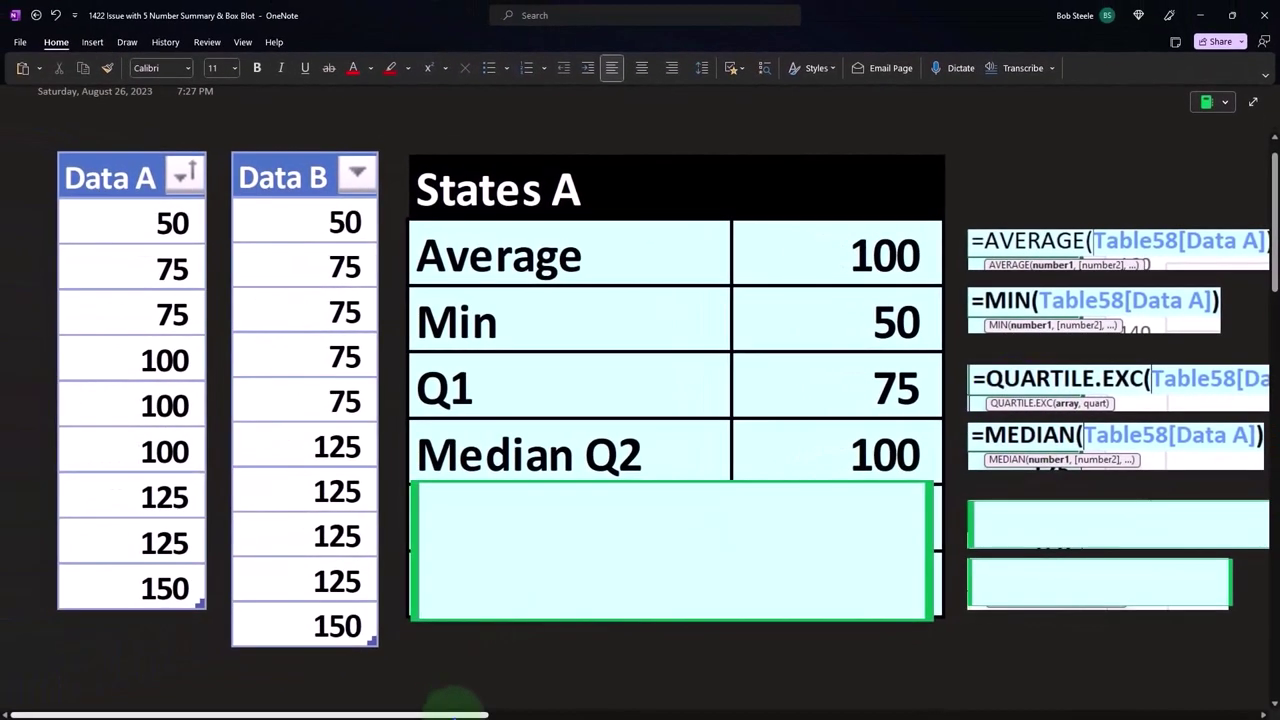
drag(455, 712, 569, 712)
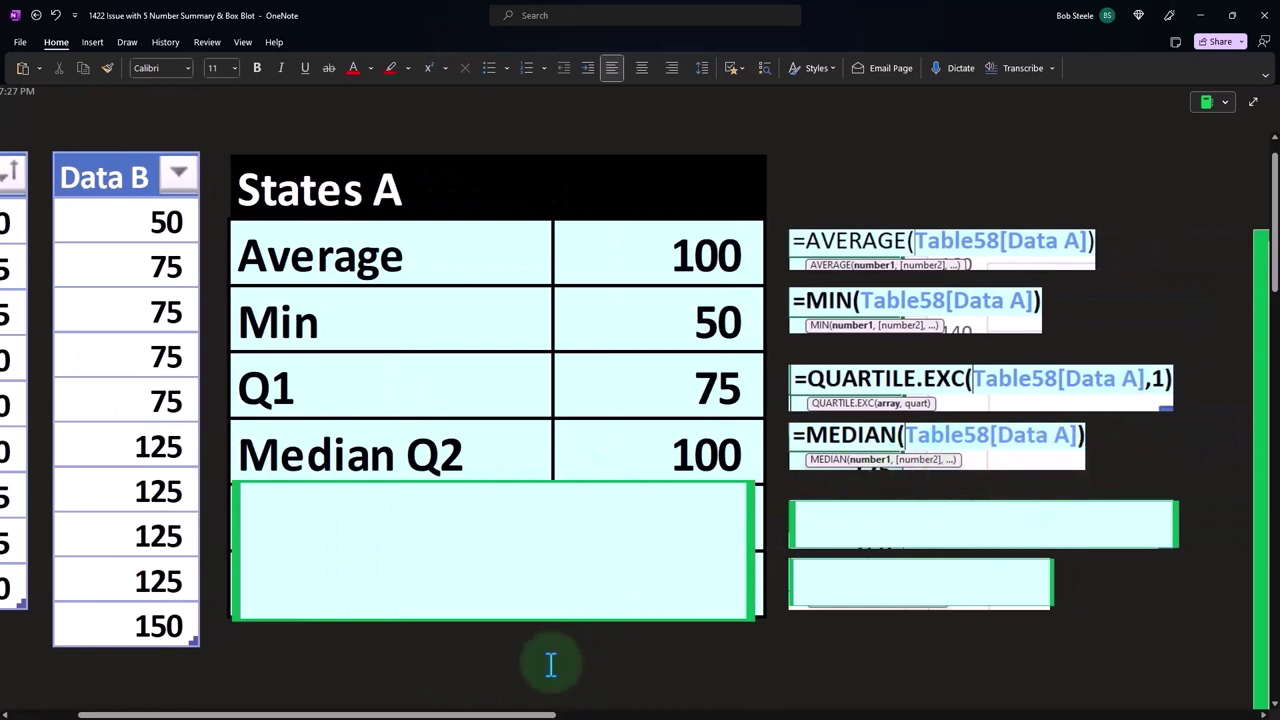
drag(521, 716, 458, 712)
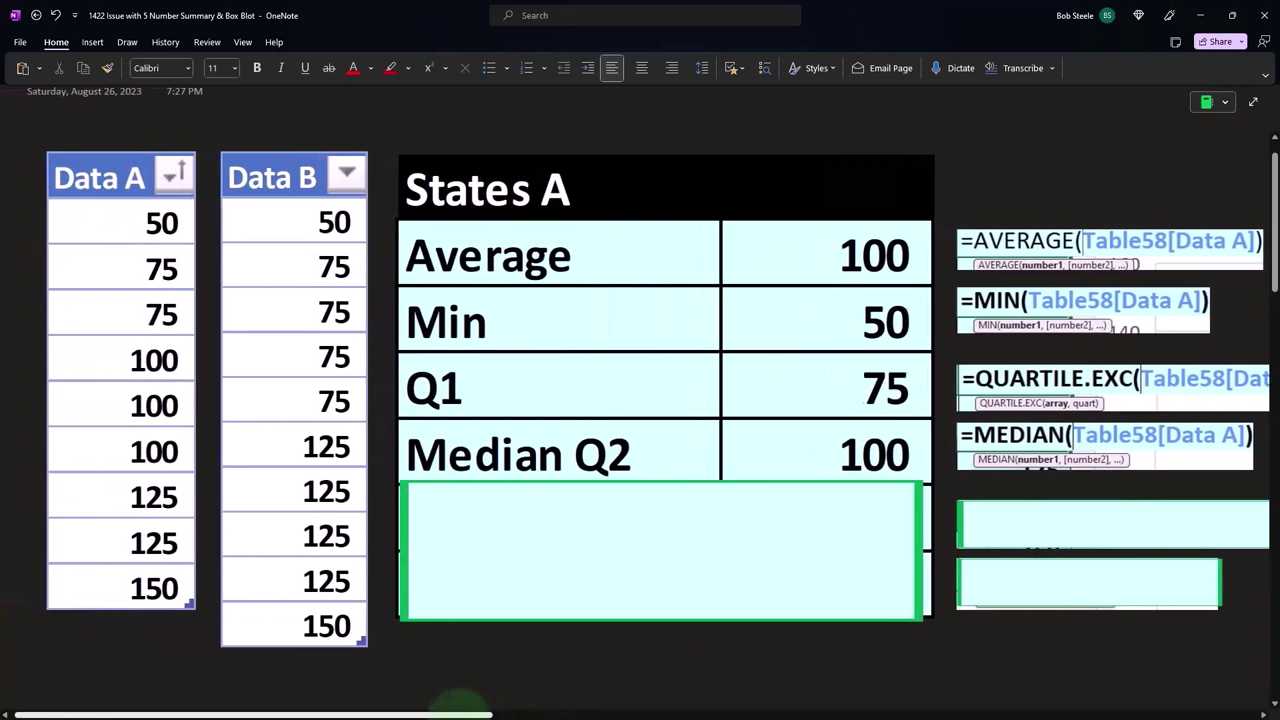
click(624, 548)
drag(661, 487, 665, 540)
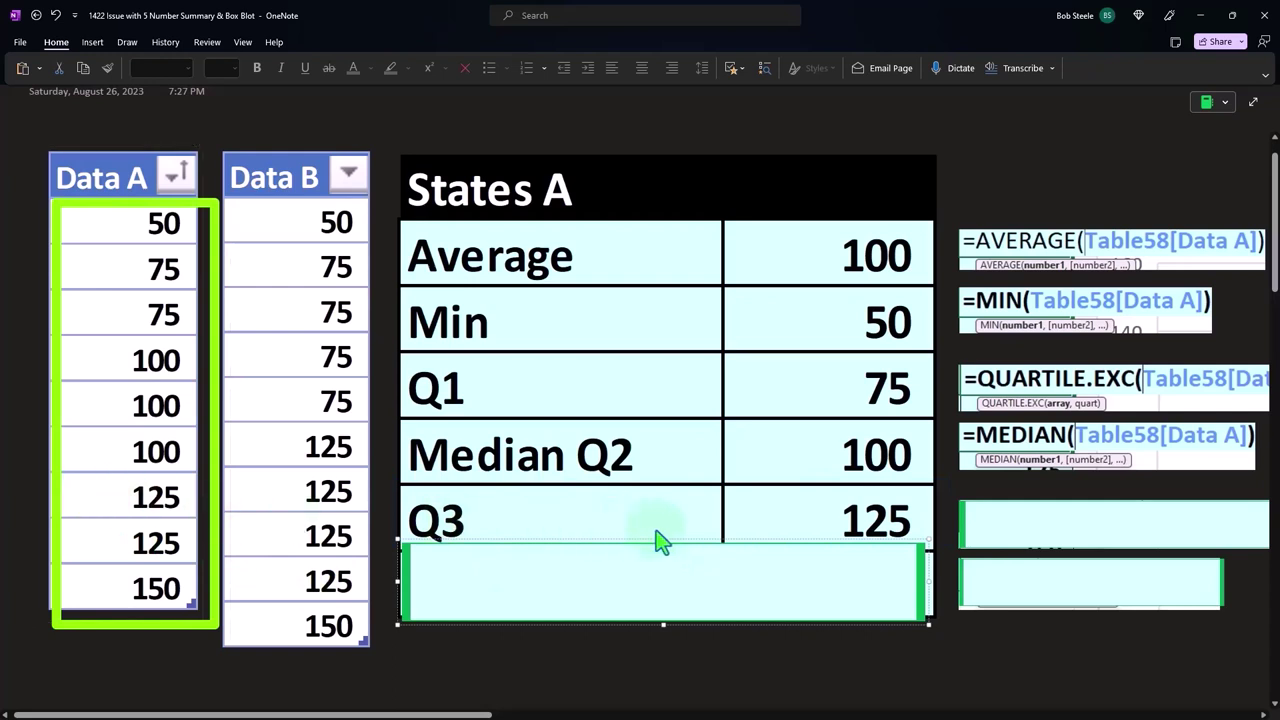
Step: Show the Q3 formula and the Max row of 150 with its MAX formula, then scroll right toward the chart
click(1037, 515)
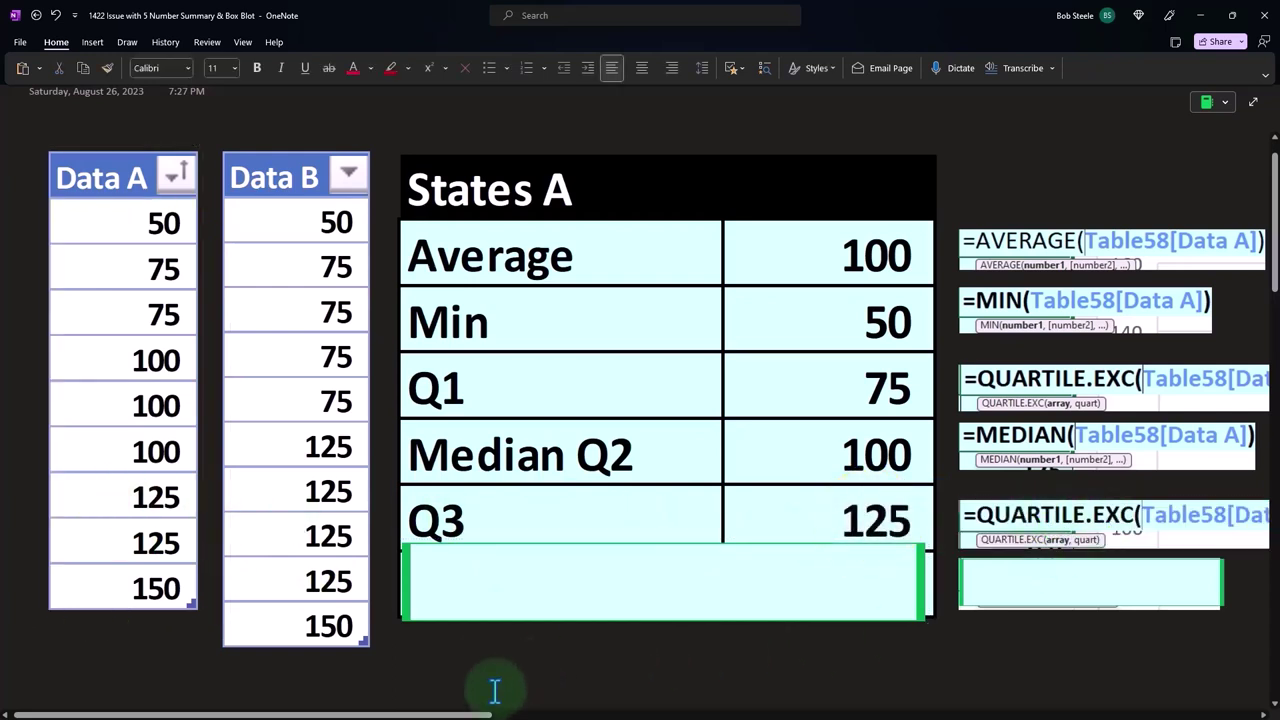
mouse_move(465, 716)
mouse_down()
mouse_move(505, 716)
mouse_move(470, 716)
mouse_up()
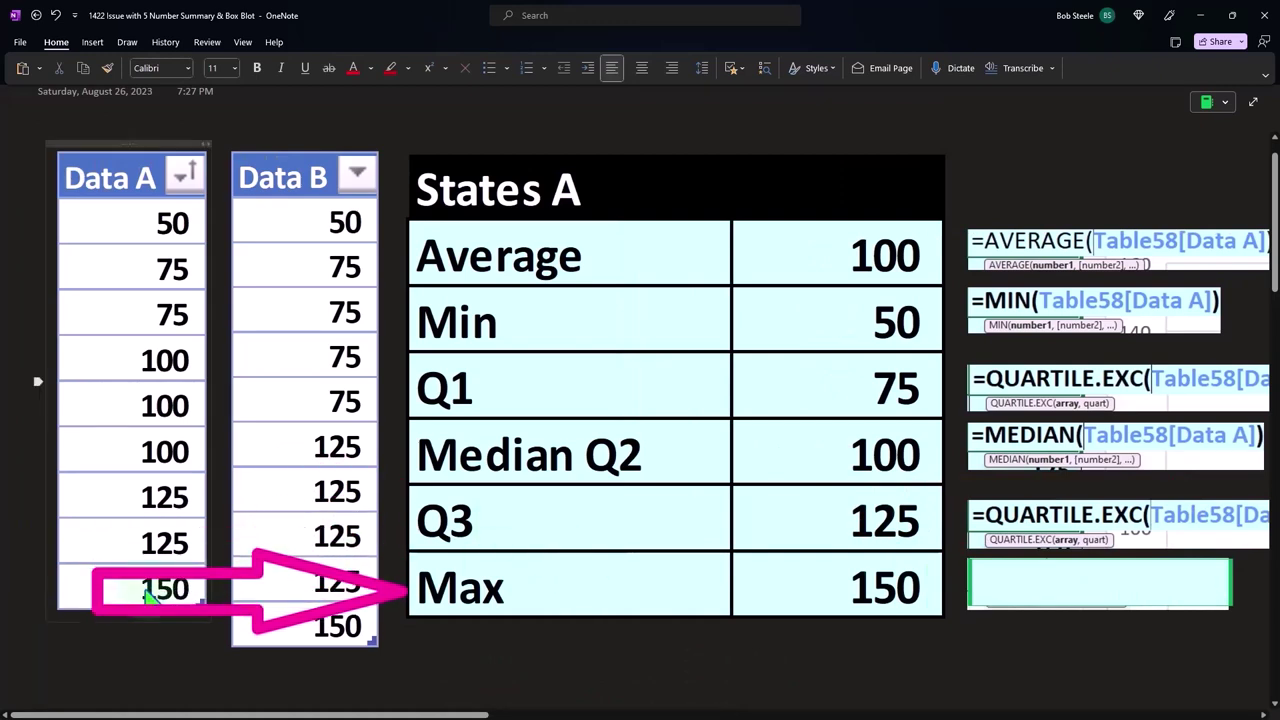
drag(400, 714, 520, 714)
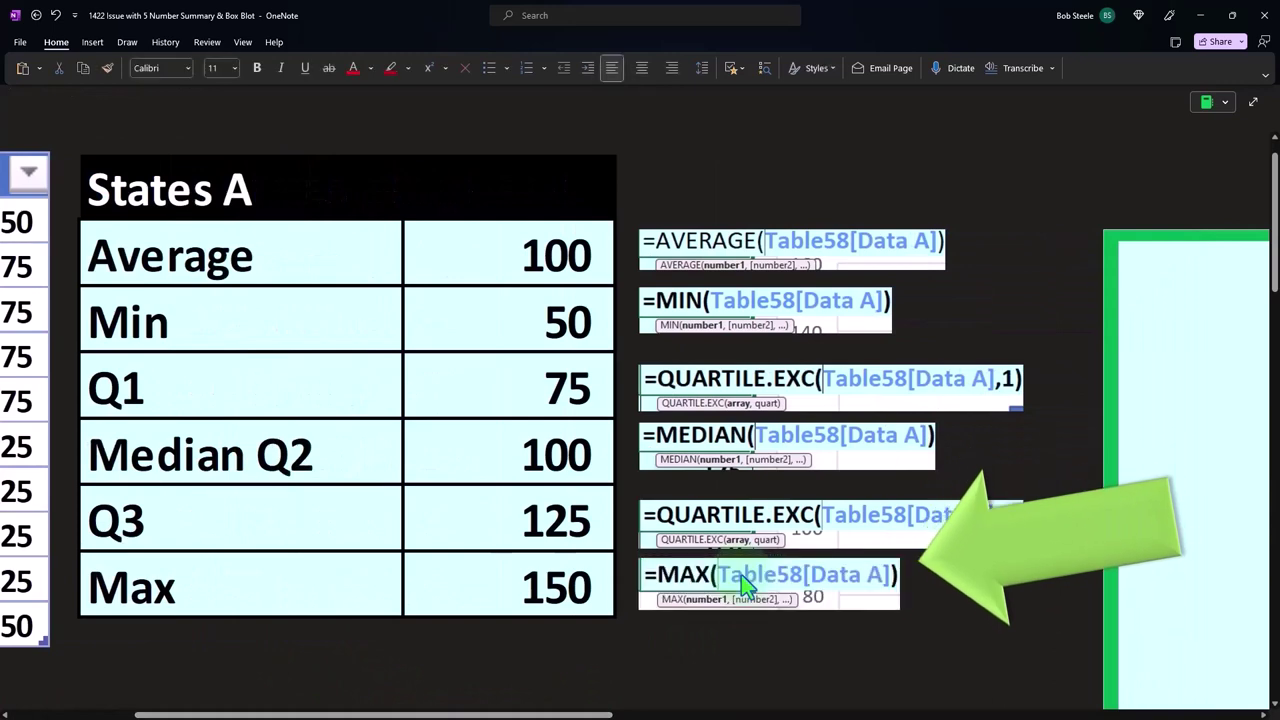
drag(569, 714, 855, 714)
Step: Delete the green cover to reveal the Data A box plot: whiskers 50–150, box 75–125, median 100
click(560, 449)
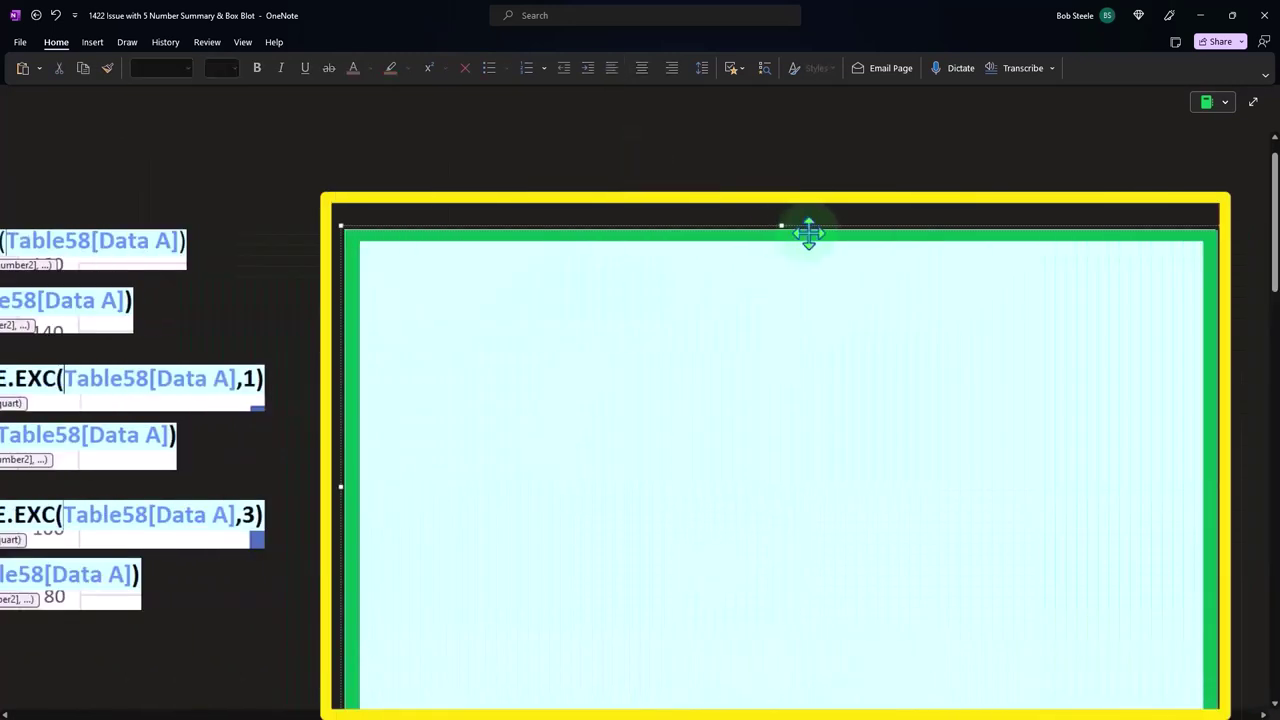
drag(786, 225, 805, 343)
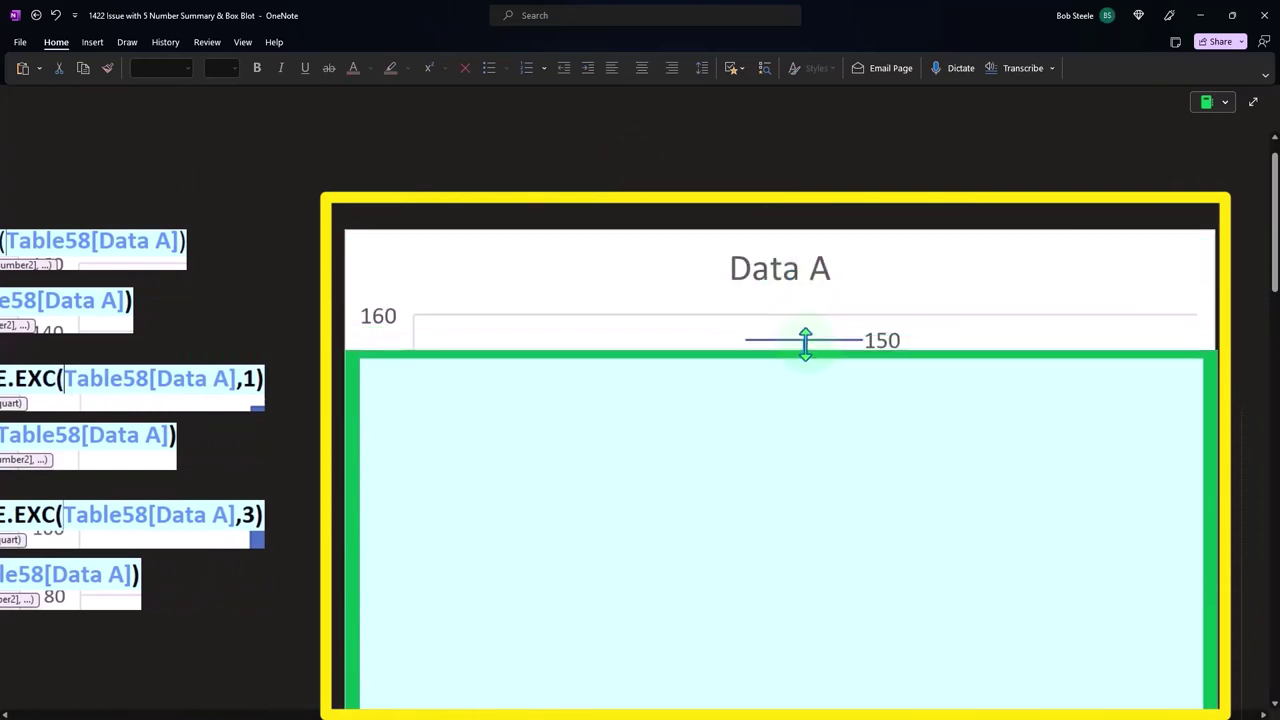
key(Delete)
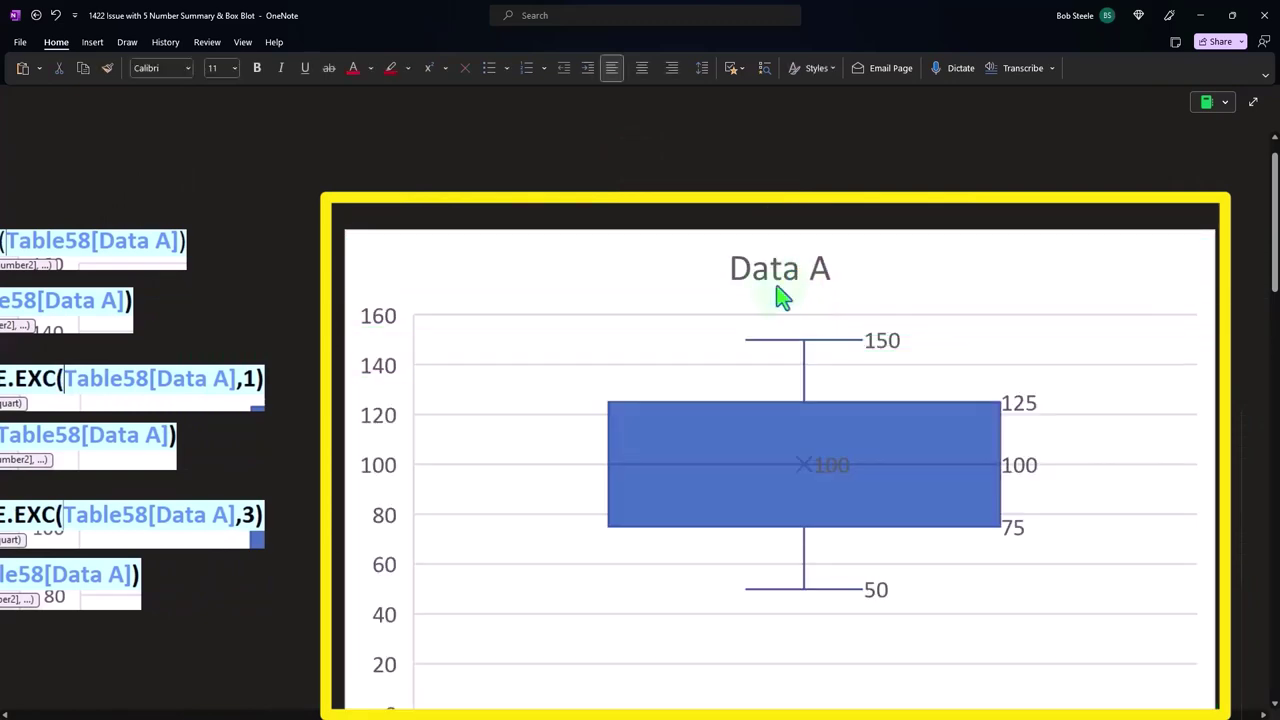